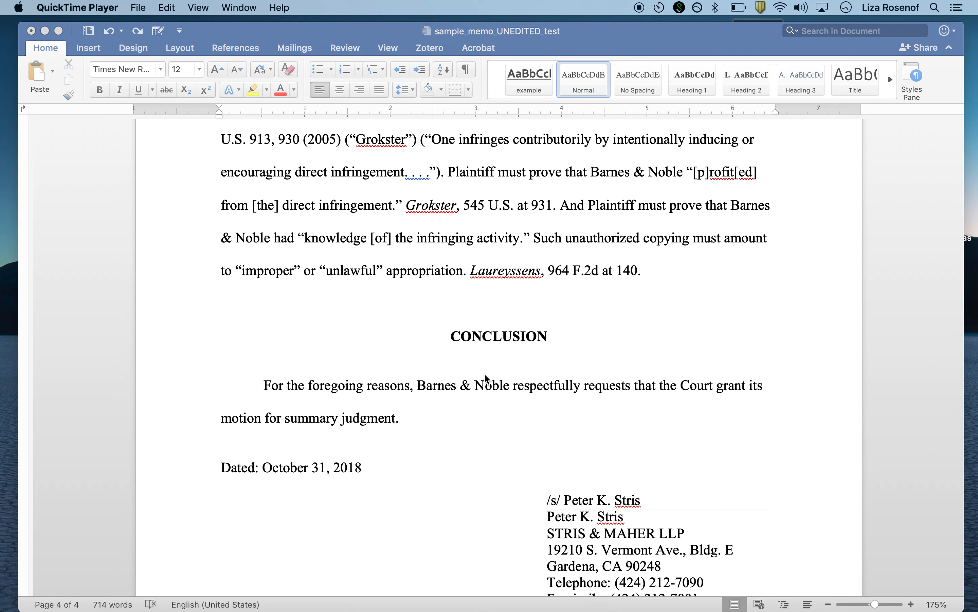
Insert a page break directly before the STATEMENT OF FACTS heading
scroll(488, 378, up, 15)
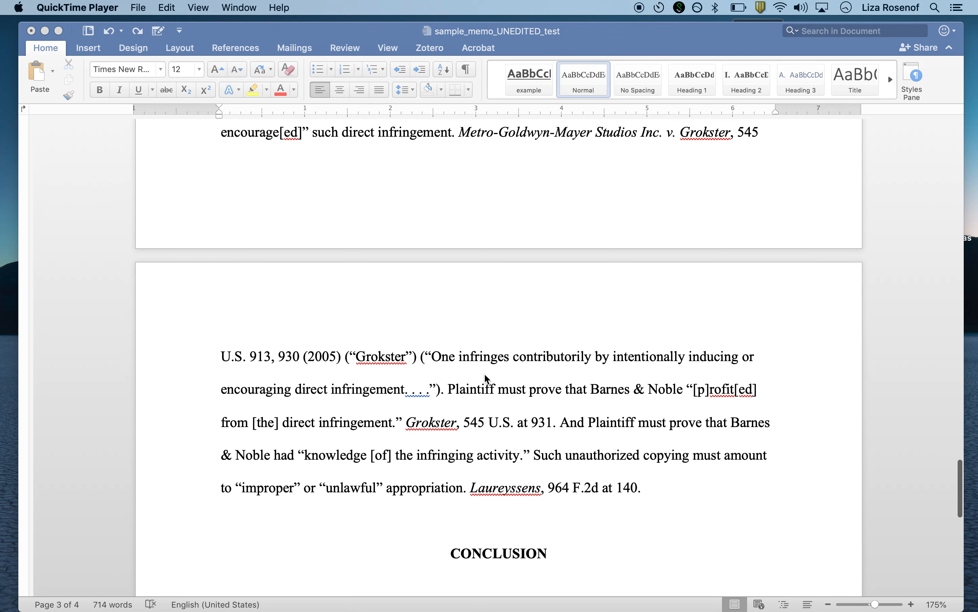
scroll(487, 378, up, 20)
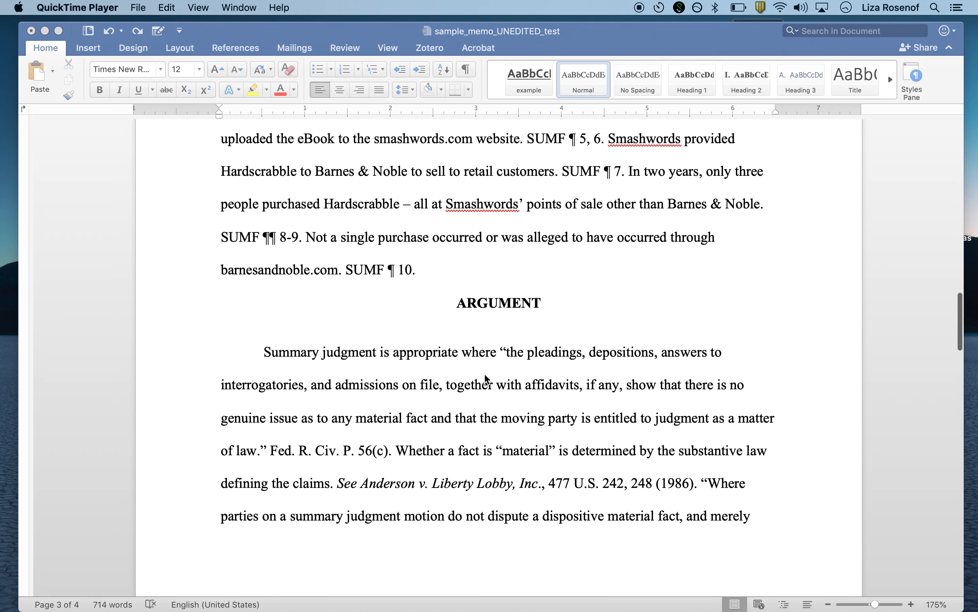
scroll(487, 383, up, 10)
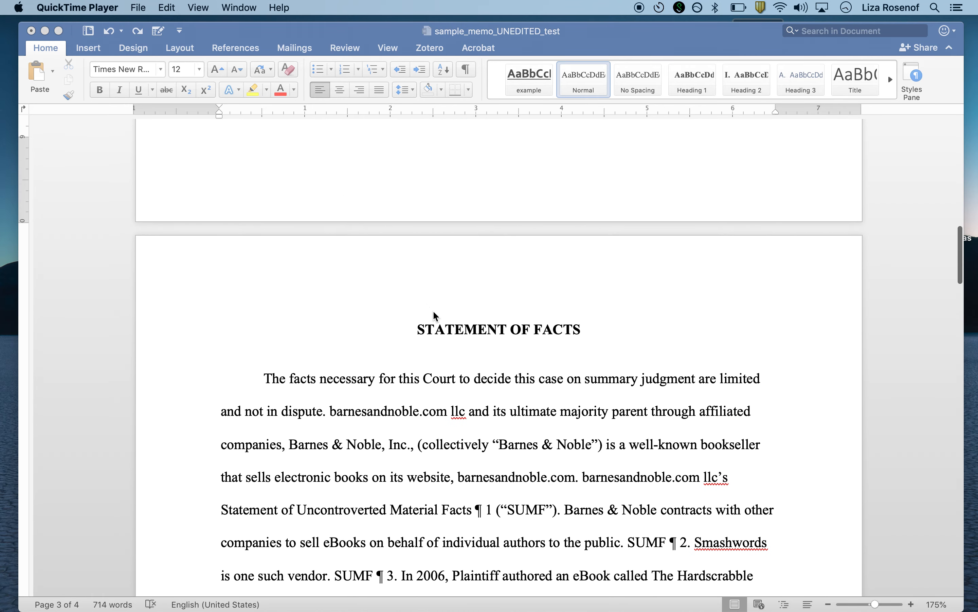
scroll(423, 344, up, 20)
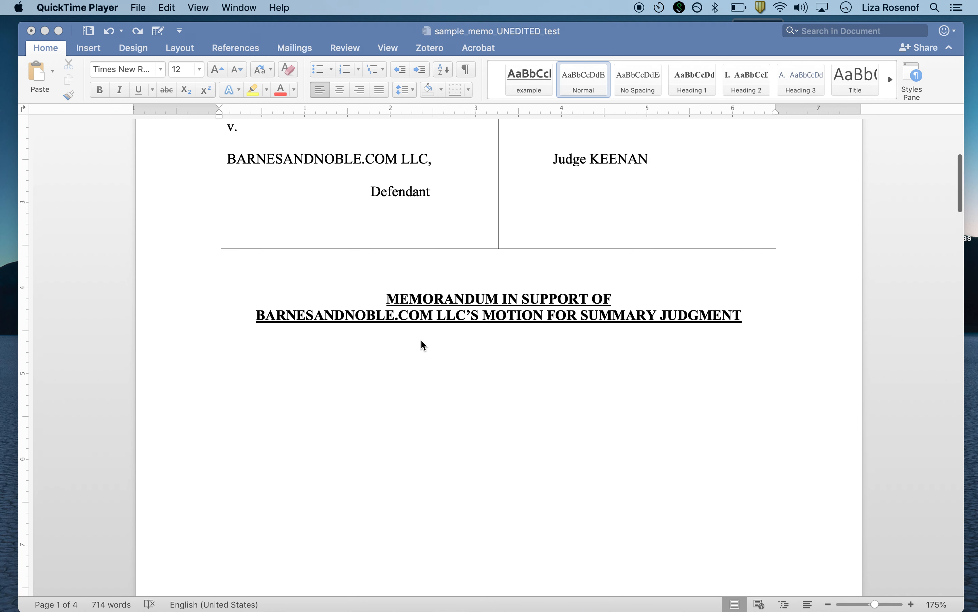
scroll(423, 346, down, 20)
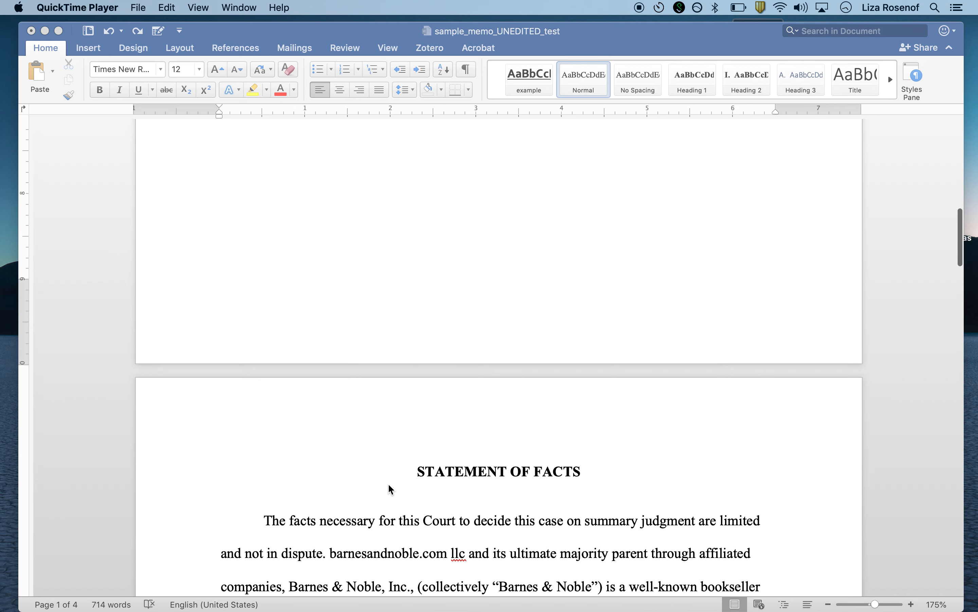
click(390, 493)
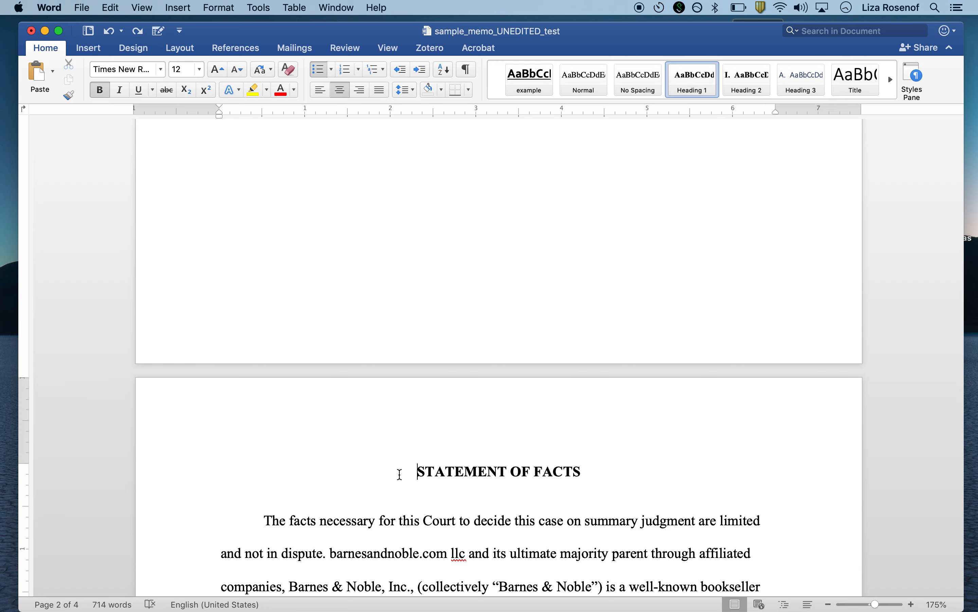
click(230, 57)
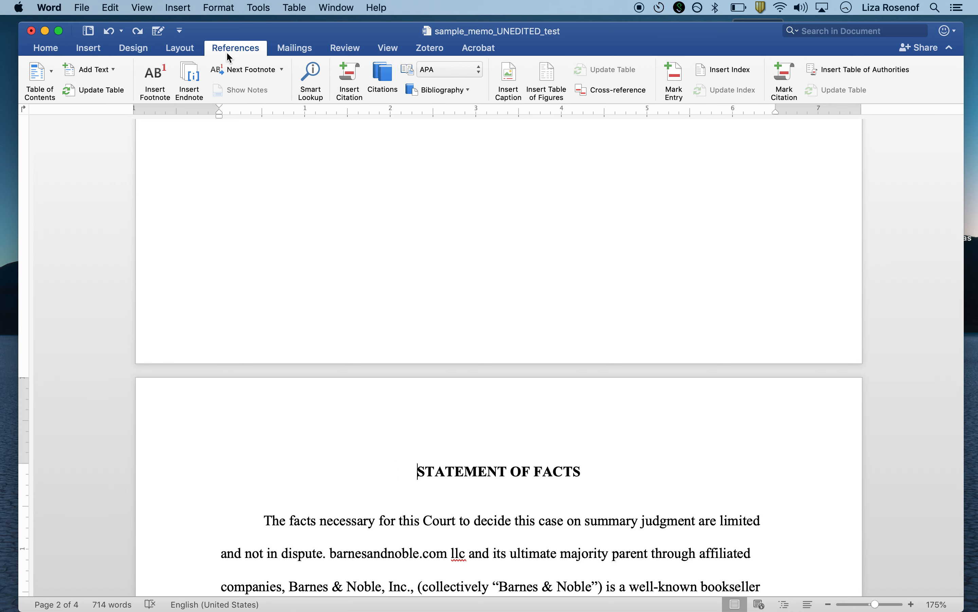
click(185, 49)
click(189, 78)
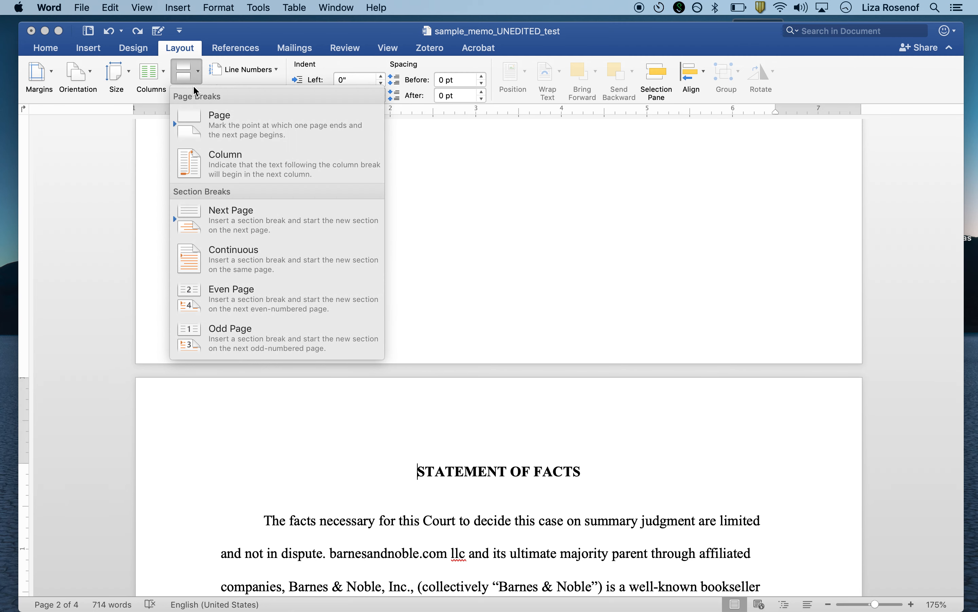
click(226, 120)
Apply the Normal style to the empty paragraph on the new blank page before STATEMENT OF FACTS
scroll(226, 121, up, 5)
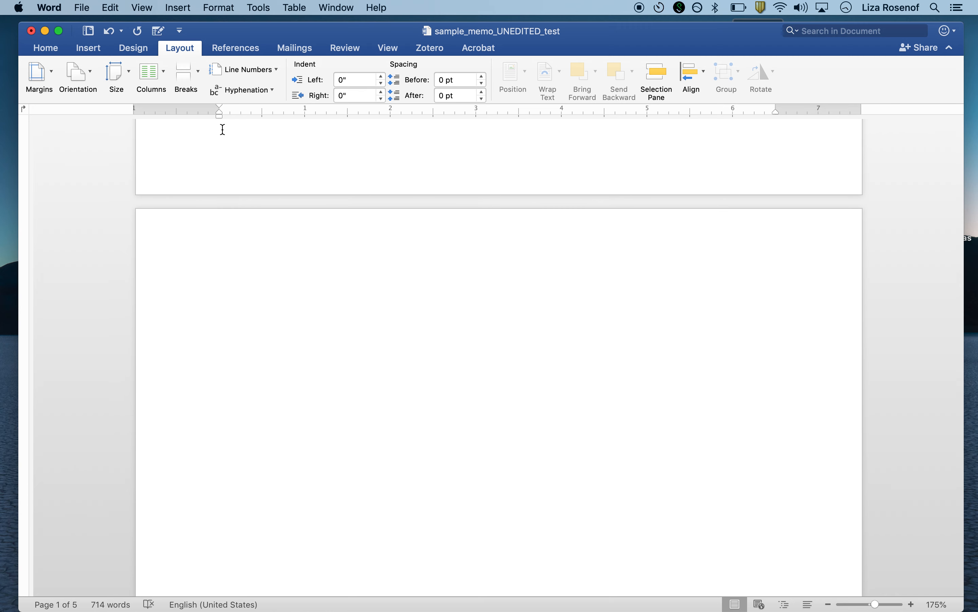
click(248, 360)
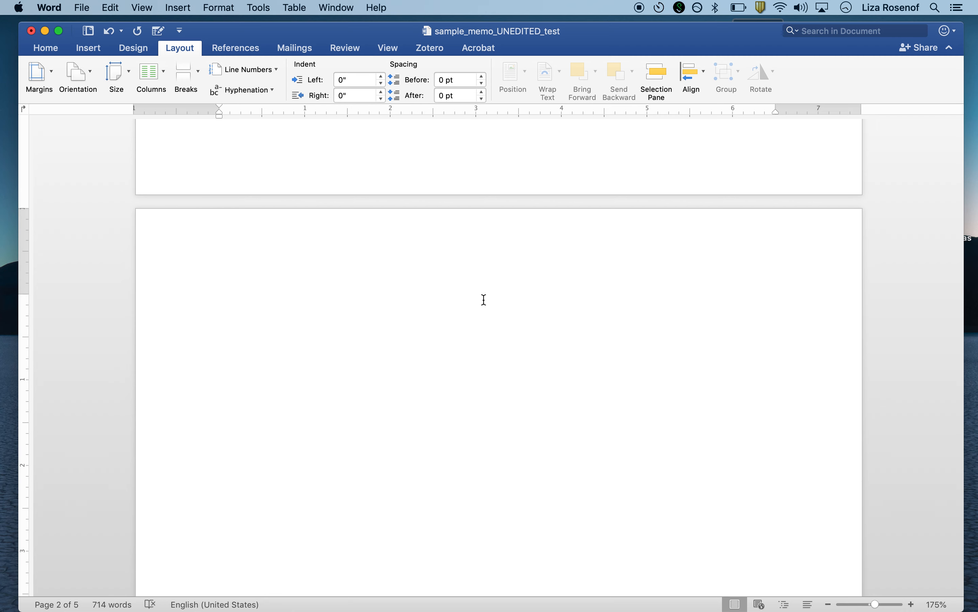
click(44, 52)
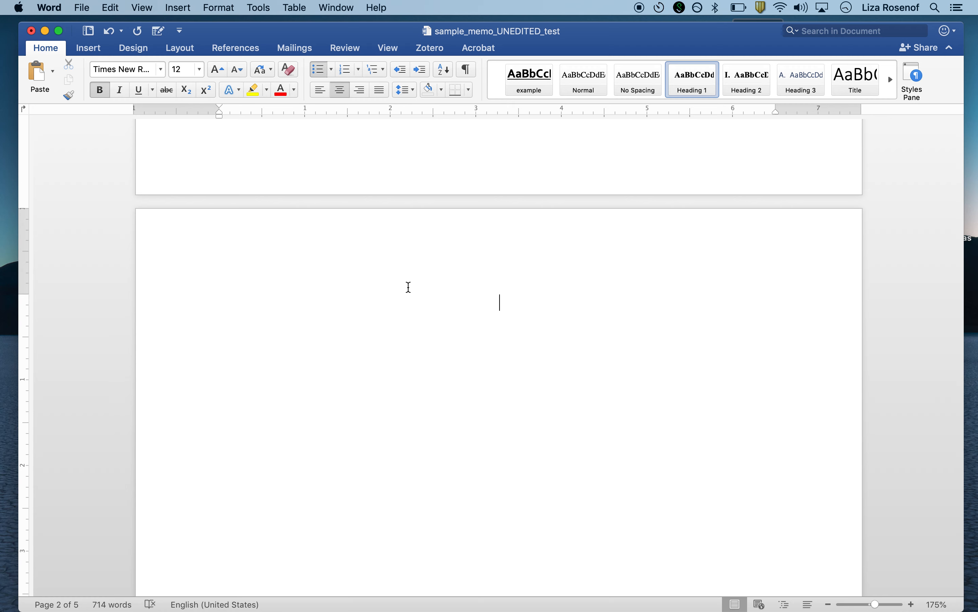
scroll(494, 329, down, 10)
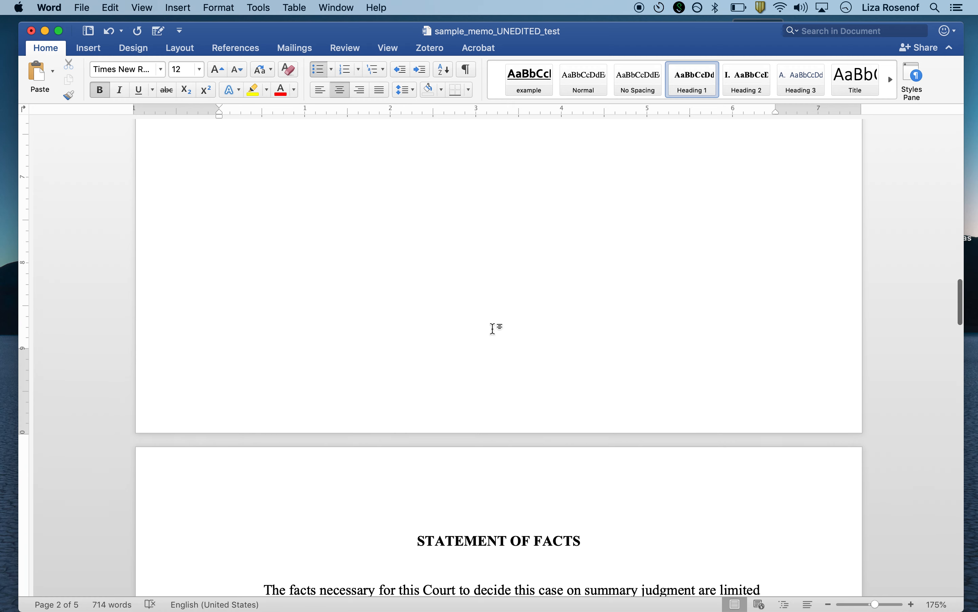
scroll(430, 548, up, 8)
scroll(429, 548, up, 6)
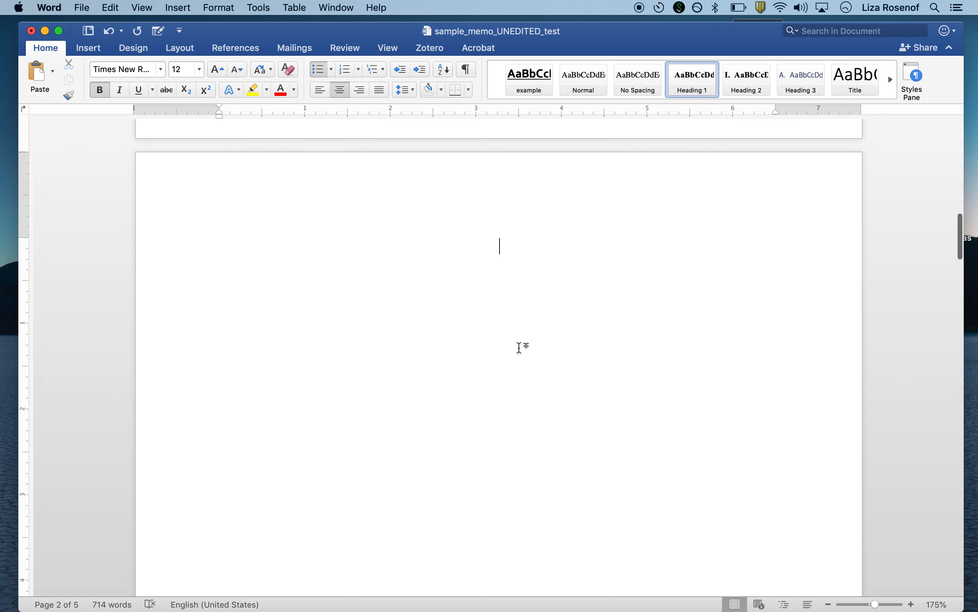
click(585, 78)
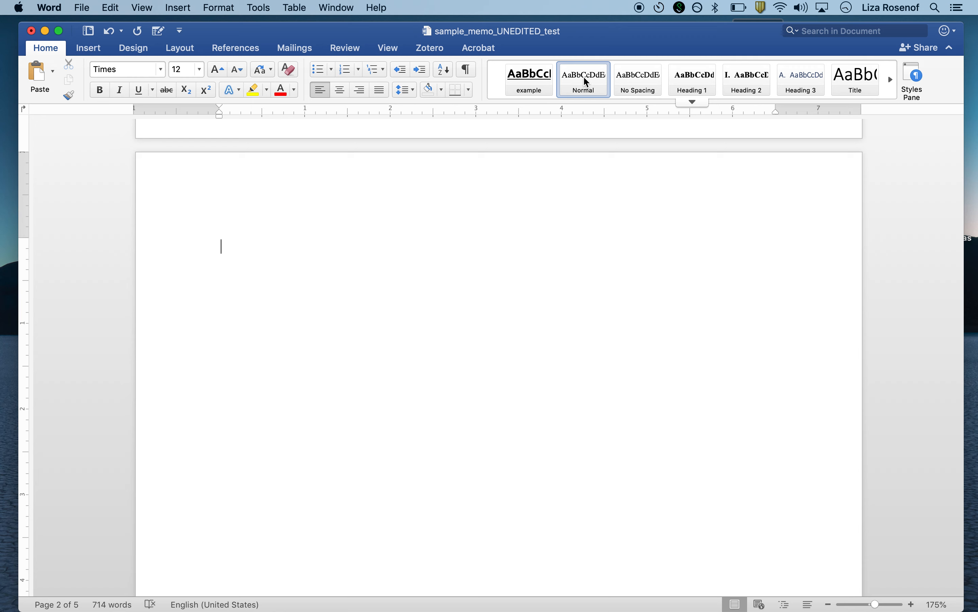
text(bmbj)
key(BackSpace)
text(j)
key(BackSpace)
key(BackSpace)
key(BackSpace)
key(BackSpace)
Try a custom table of contents on the blank page, using the From template format with three levels
click(247, 51)
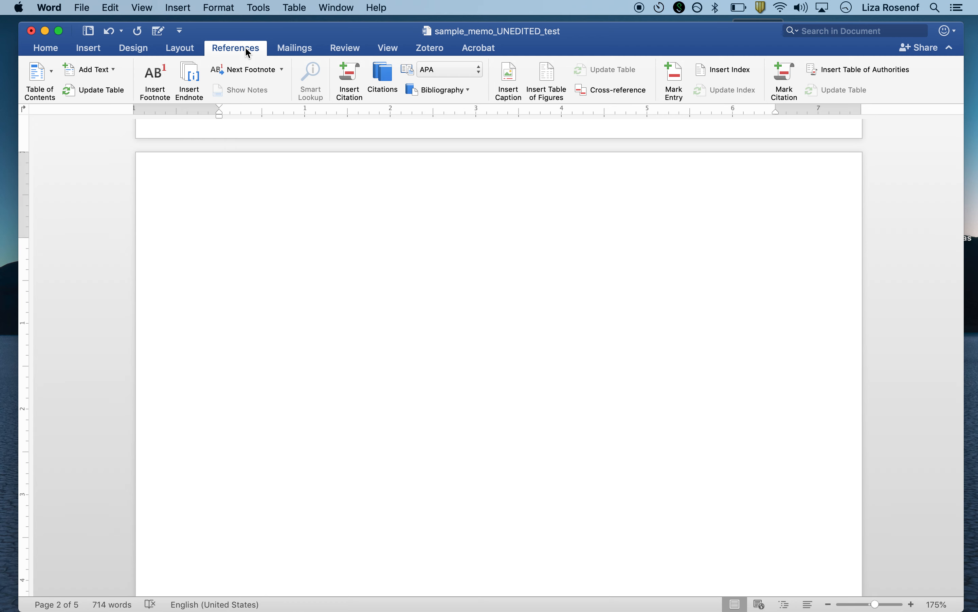
click(179, 7)
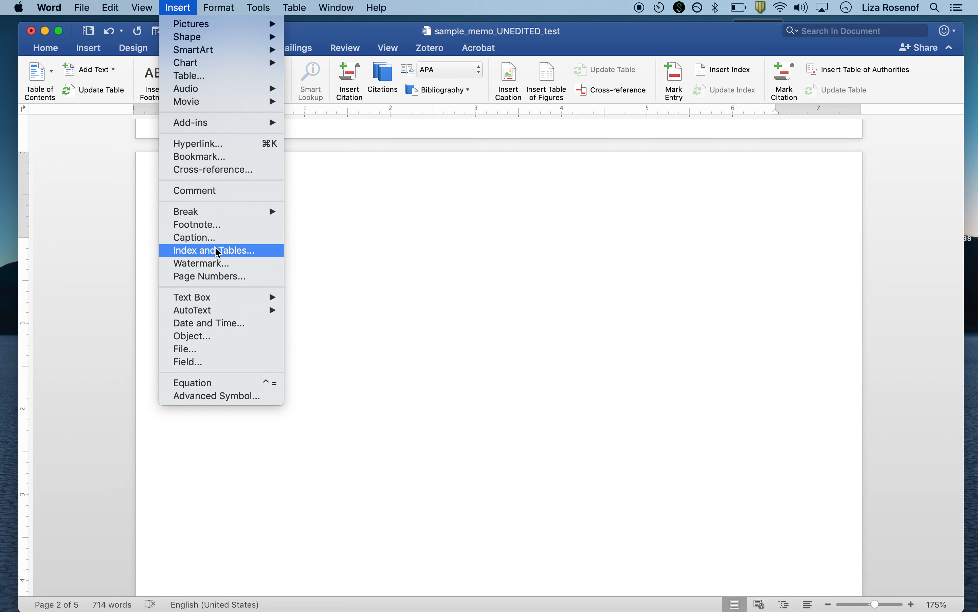
click(189, 6)
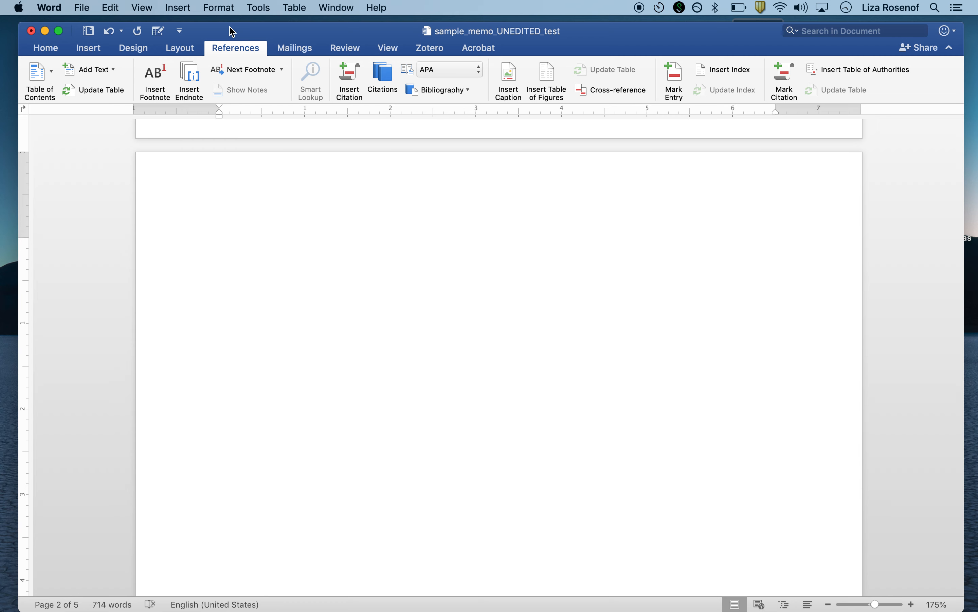
click(40, 81)
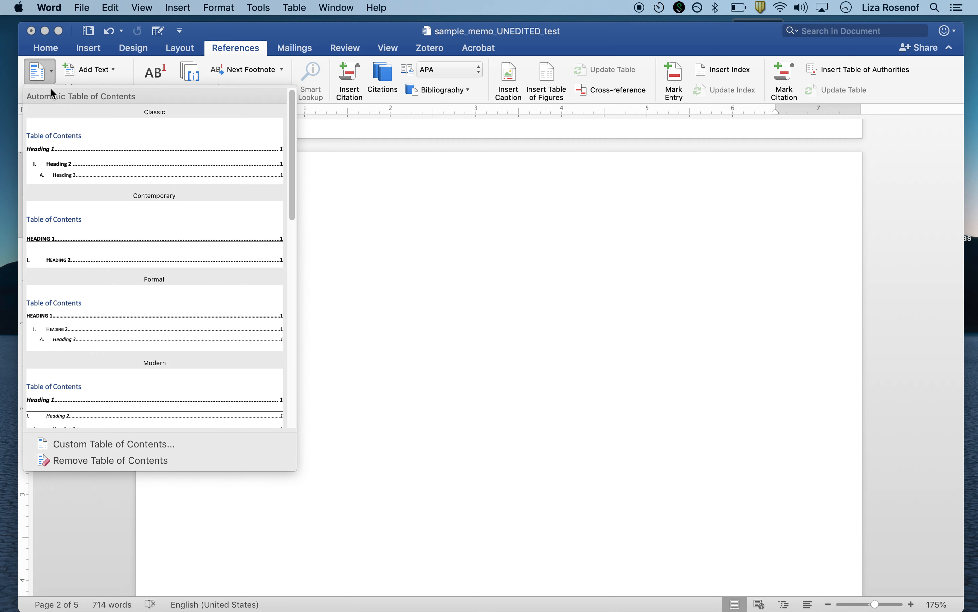
click(99, 445)
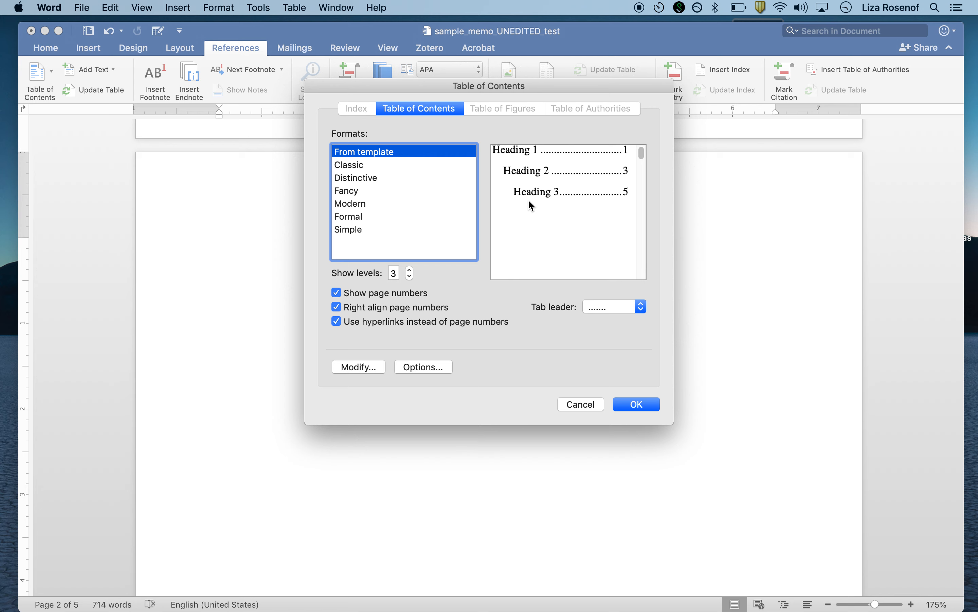
click(645, 408)
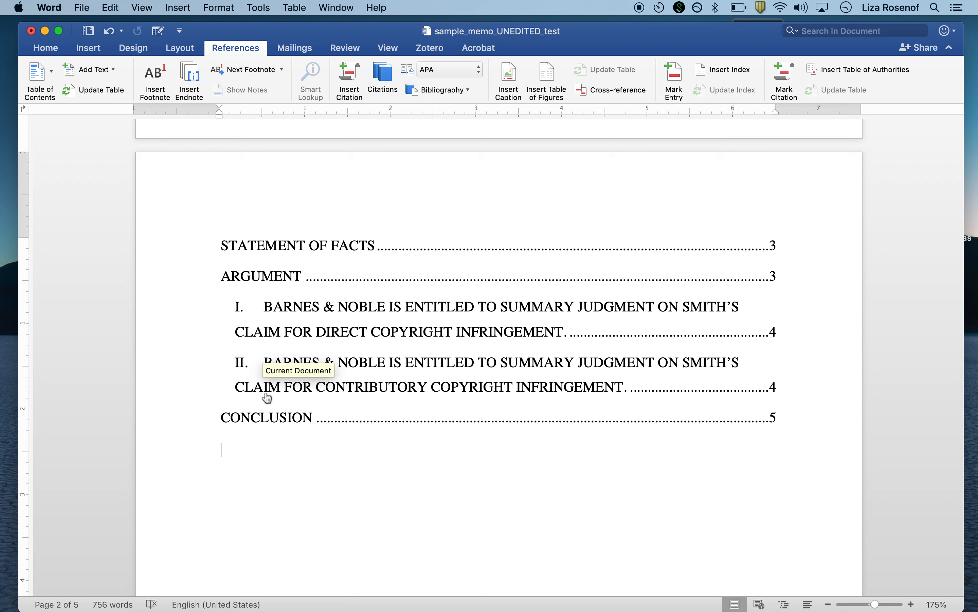
key(super+z)
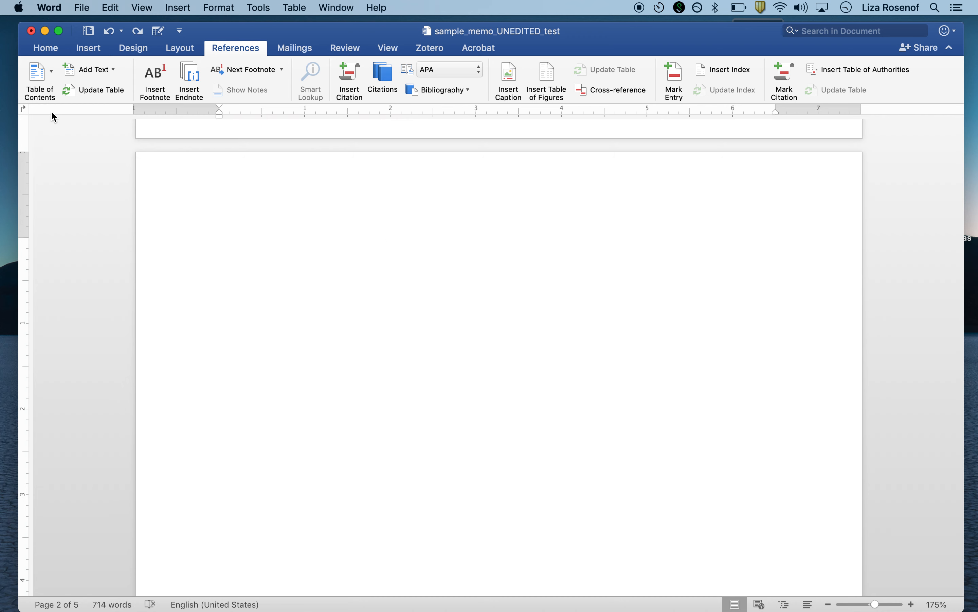
Open the paragraph settings of the TOC 2 style from the custom table of contents options
click(42, 78)
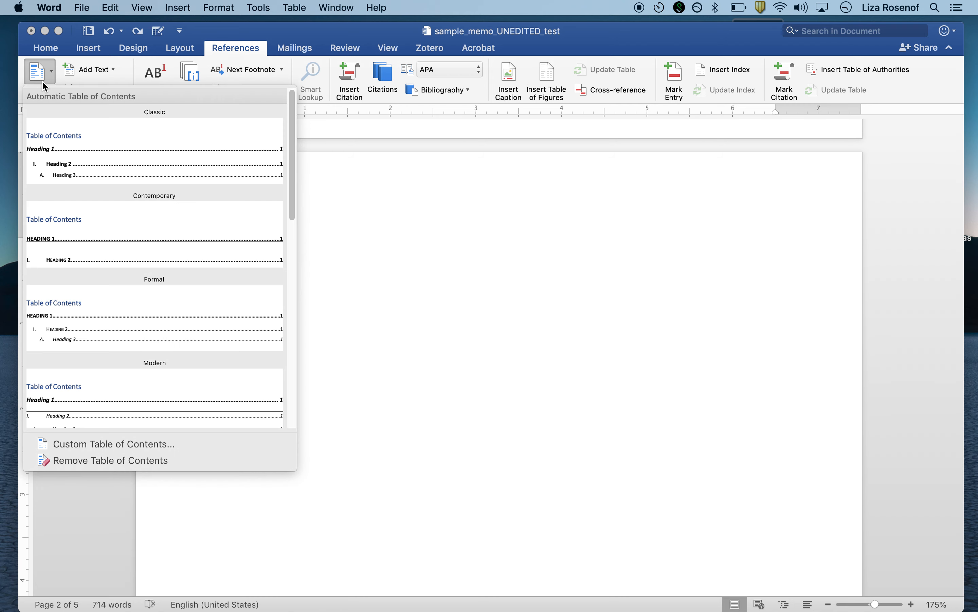
click(193, 445)
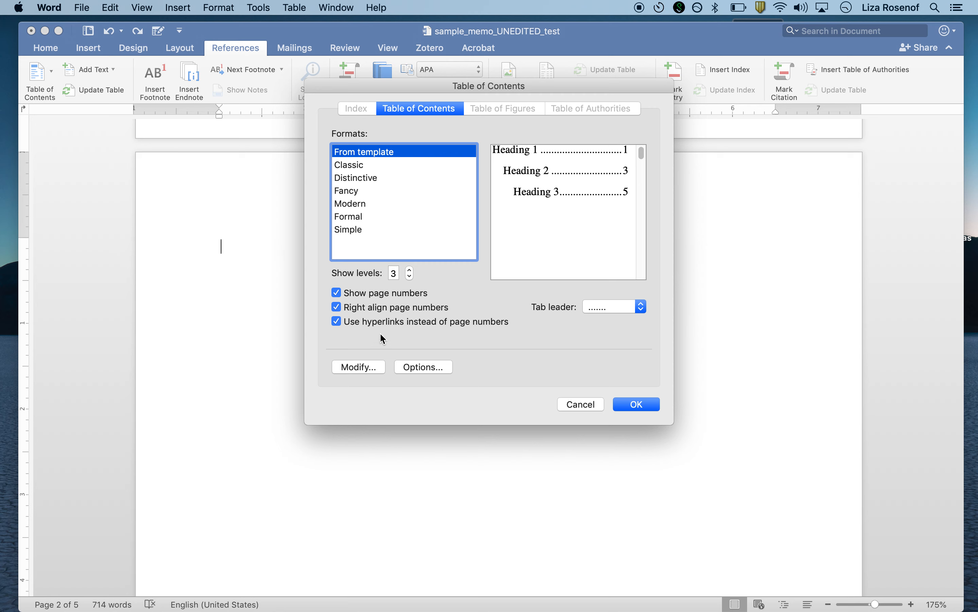
click(356, 366)
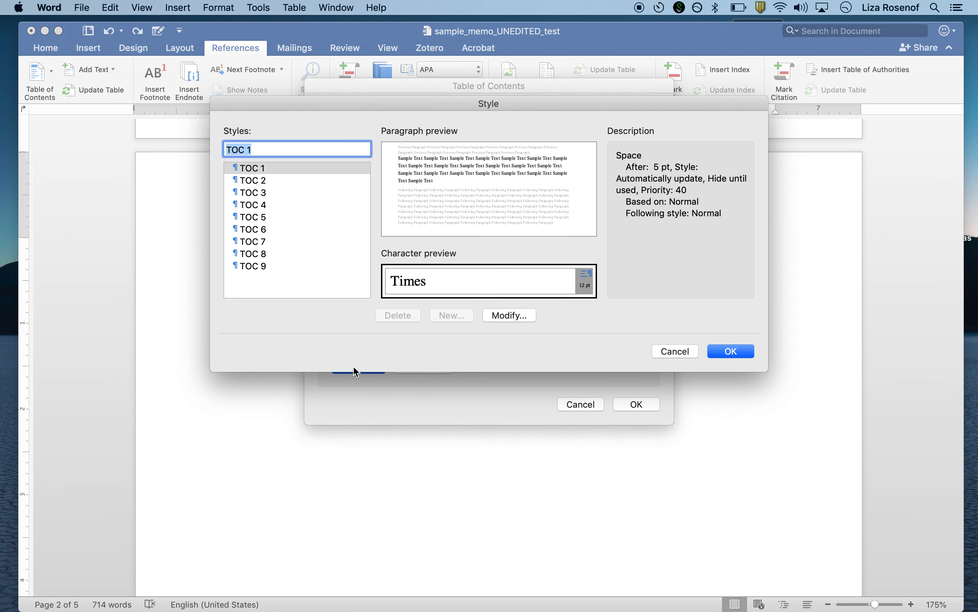
click(263, 183)
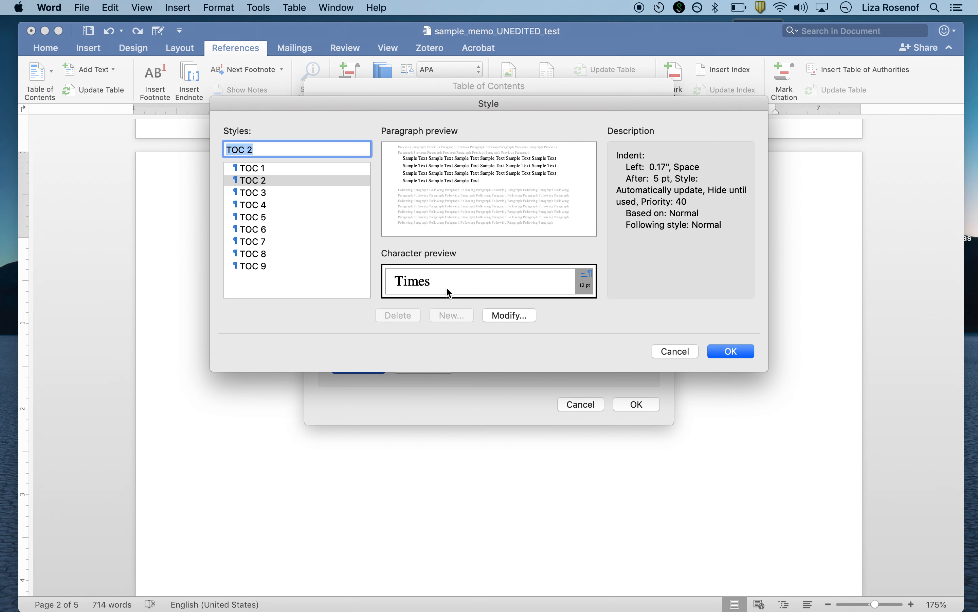
click(510, 313)
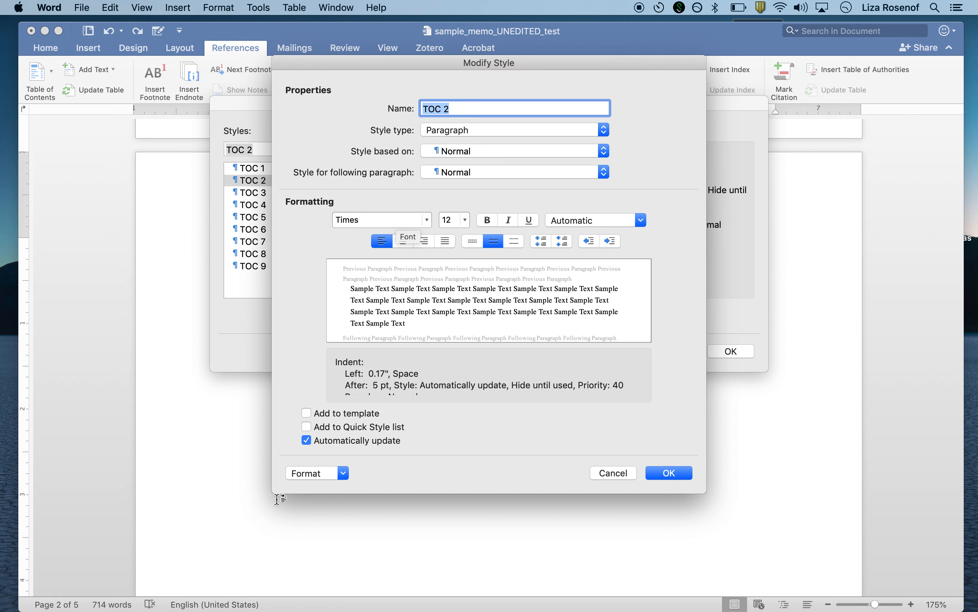
click(327, 474)
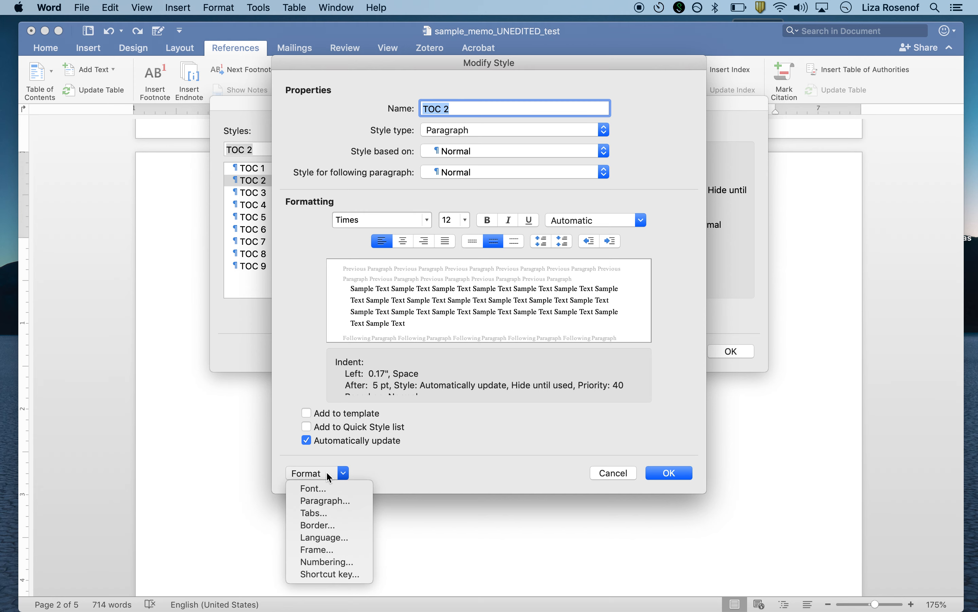
click(337, 500)
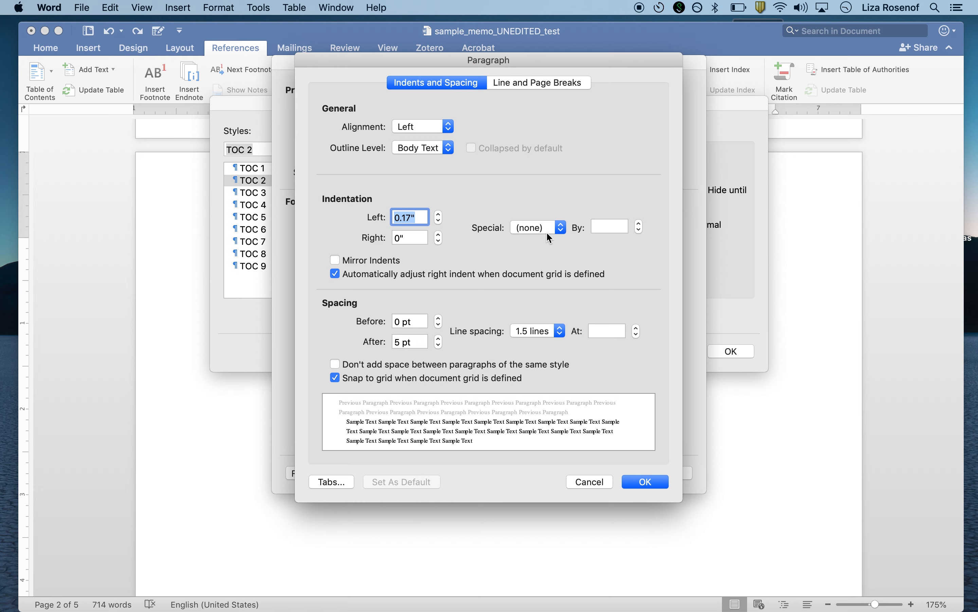
Give the TOC 2 style a hanging indent of 0.3 inches
click(533, 227)
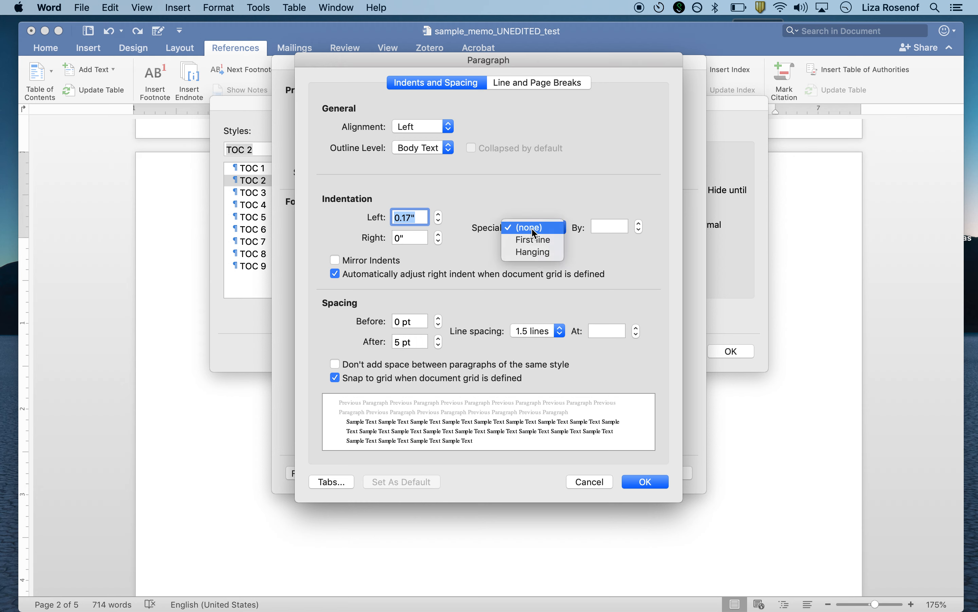
click(538, 252)
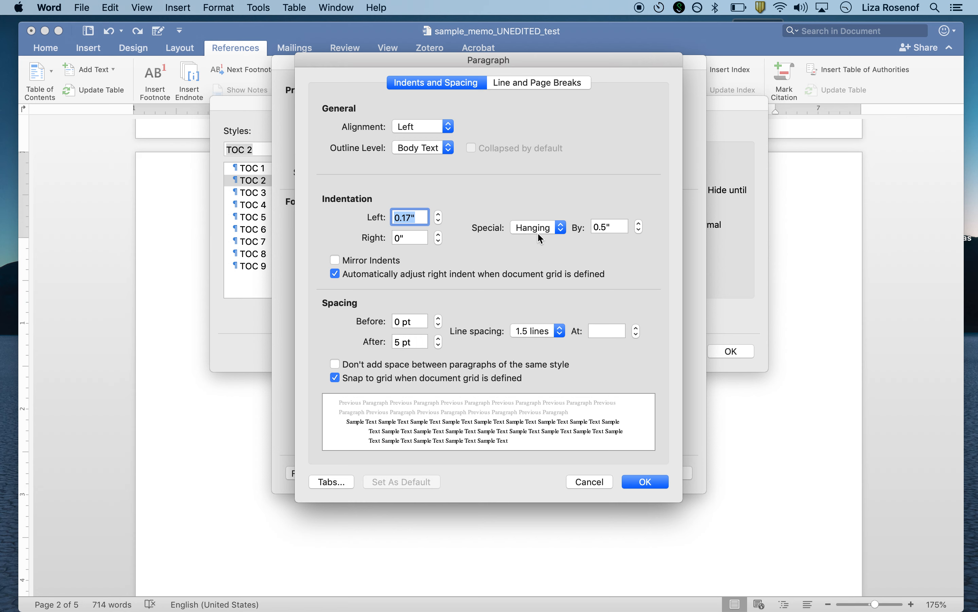
click(607, 227)
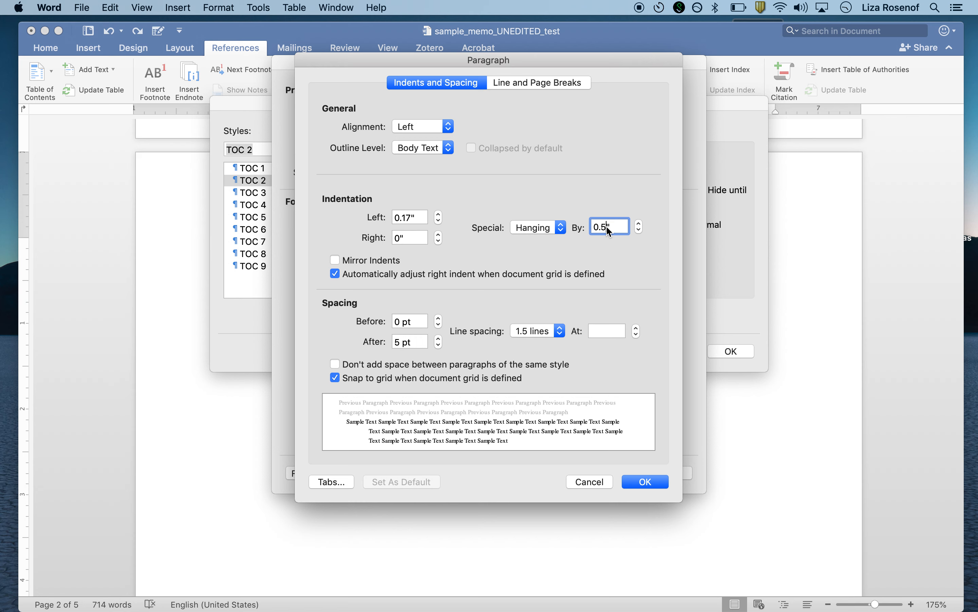
key(BackSpace)
key(BackSpace)
text(.3)
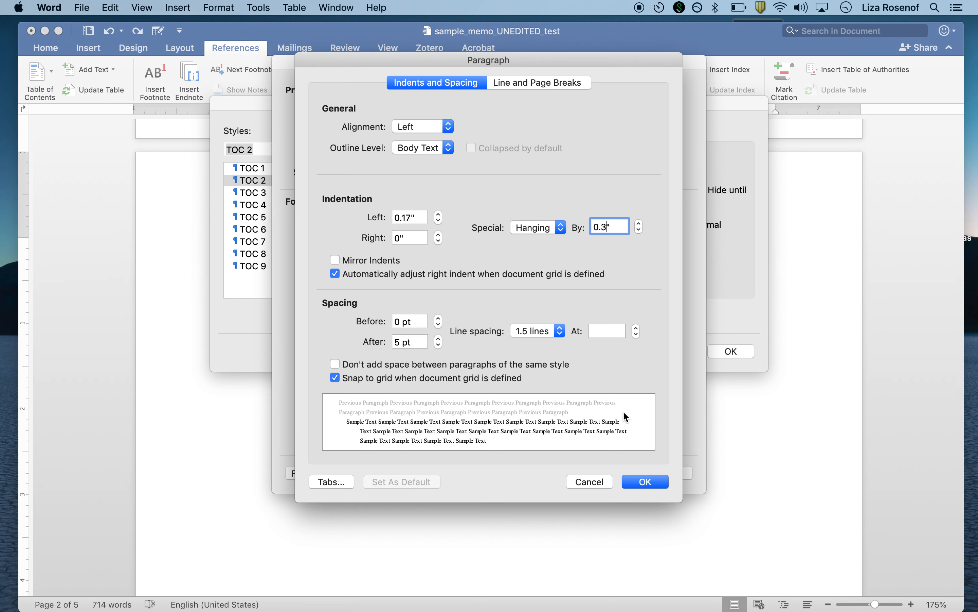
click(637, 481)
Accept the modified TOC 2 style and insert the custom table of contents on the blank page
click(668, 474)
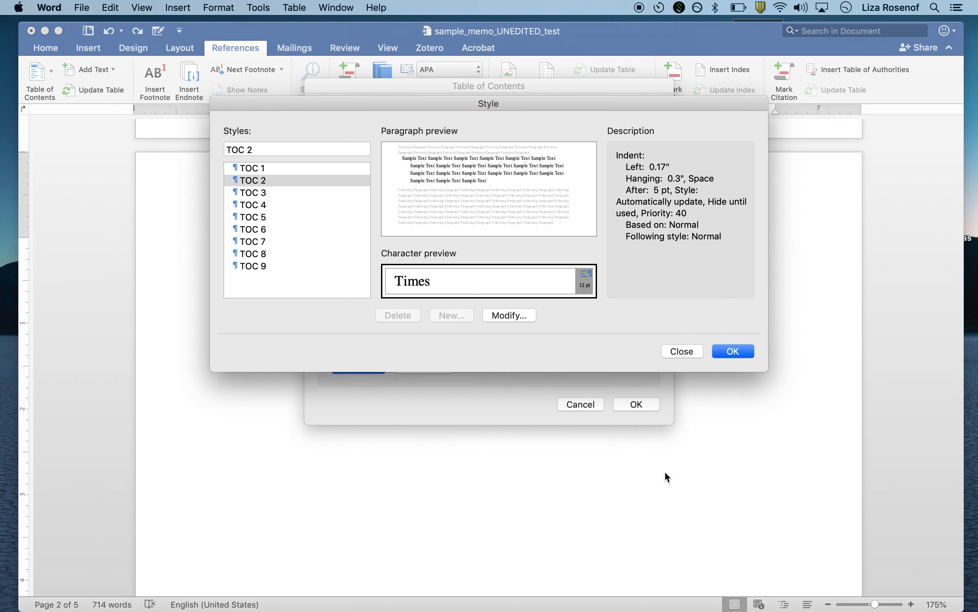
click(734, 351)
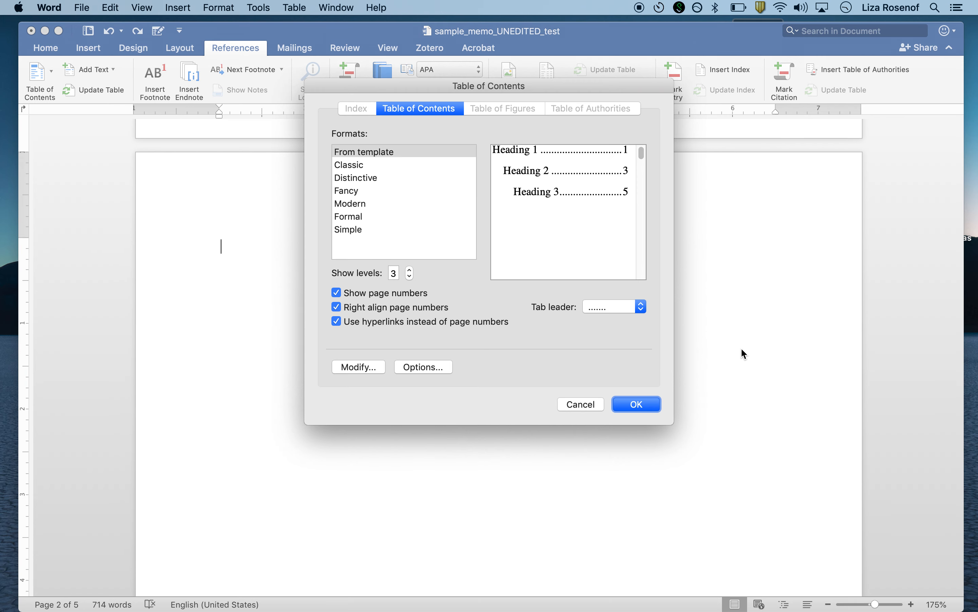
click(638, 403)
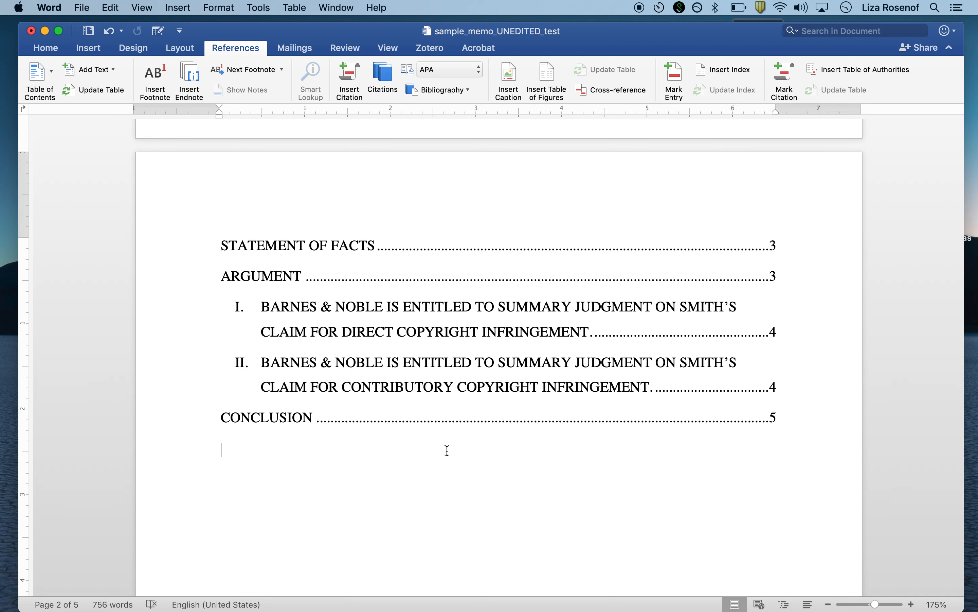
Add the title TABLE OF CONTENTS above the table with a blank line between them, and apply the Heading 1 style to it
click(218, 242)
key(Return)
key(Return)
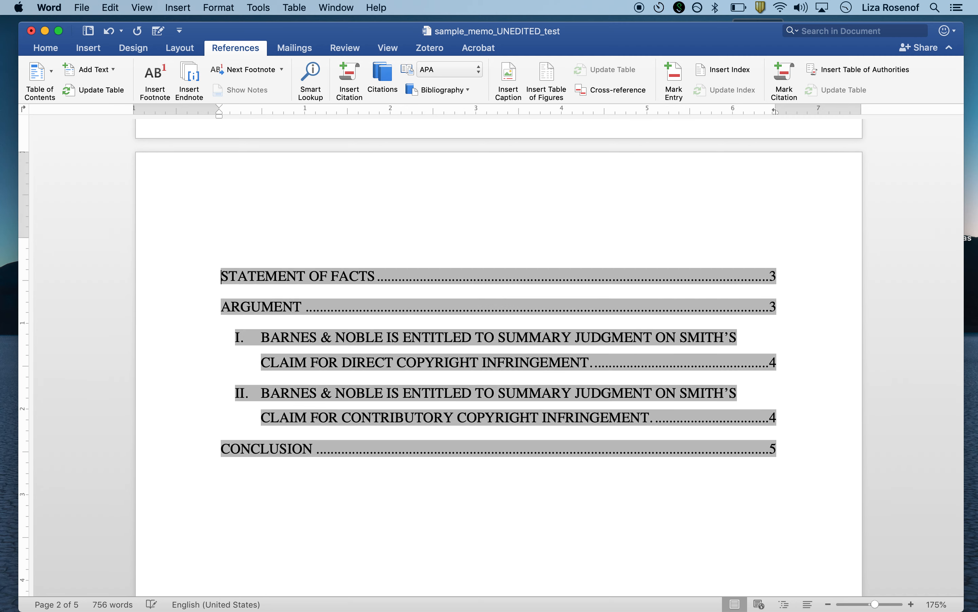
key(Up)
key(Up)
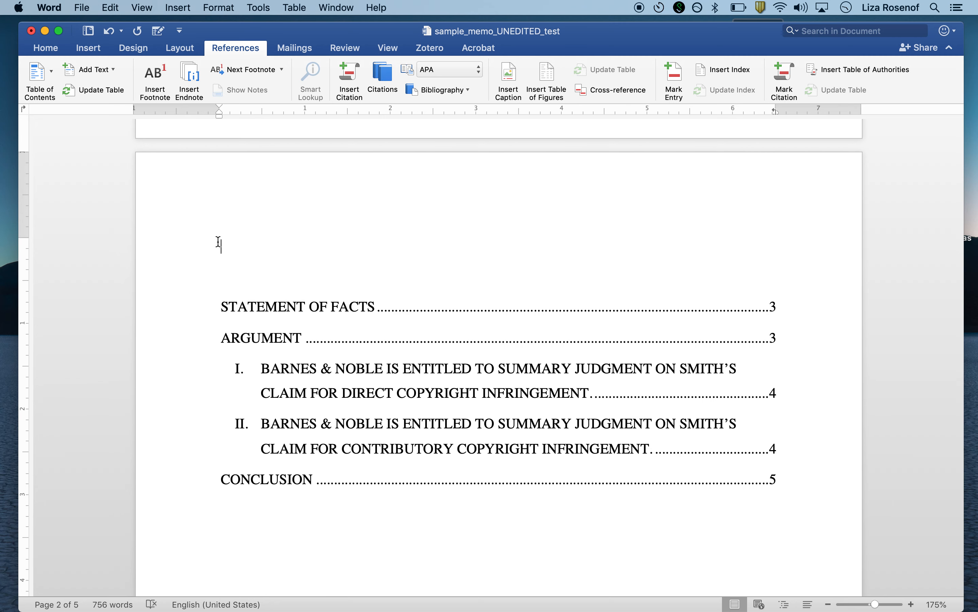
text(TABLE OF CON)
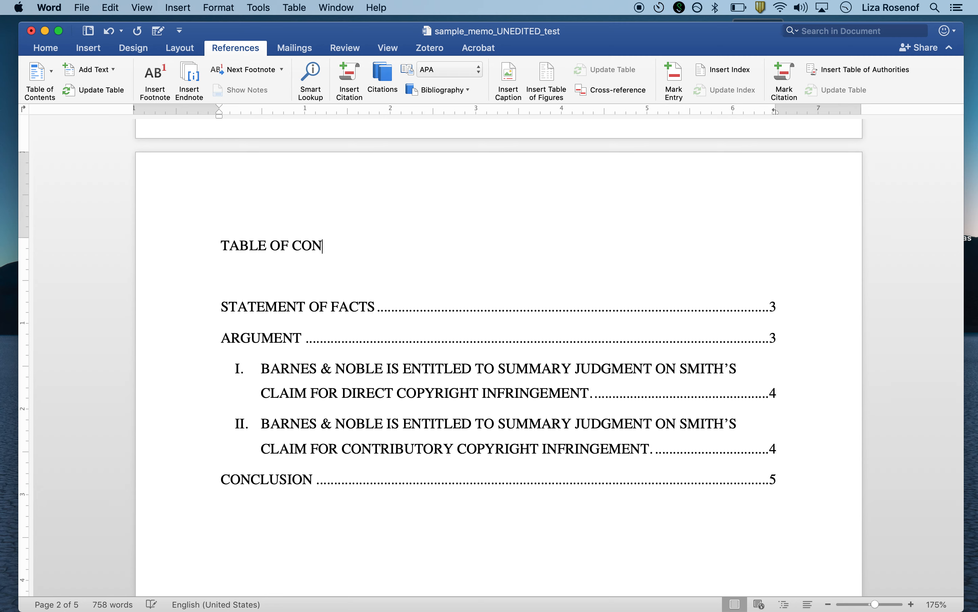
text(TENTS)
click(49, 48)
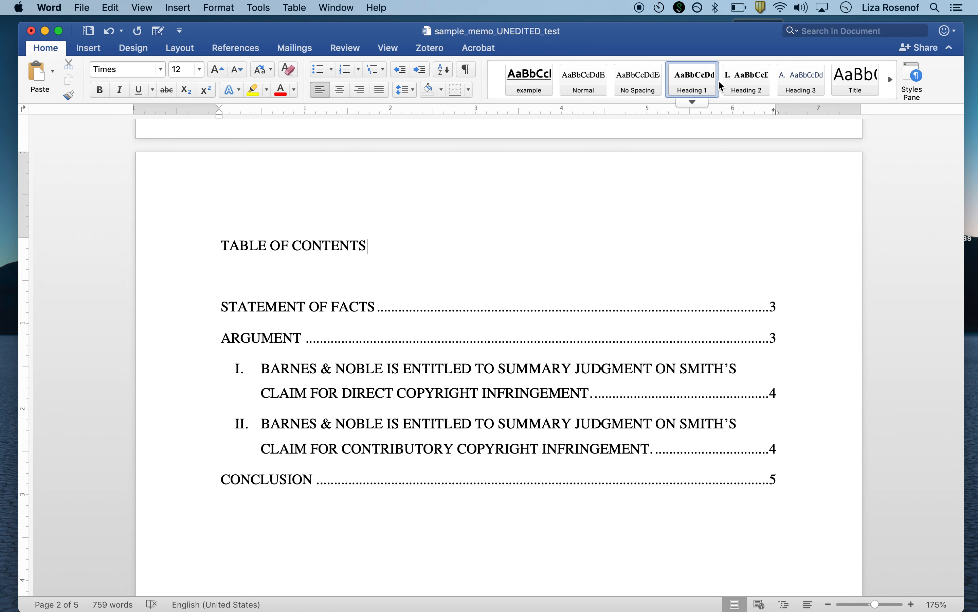
click(701, 83)
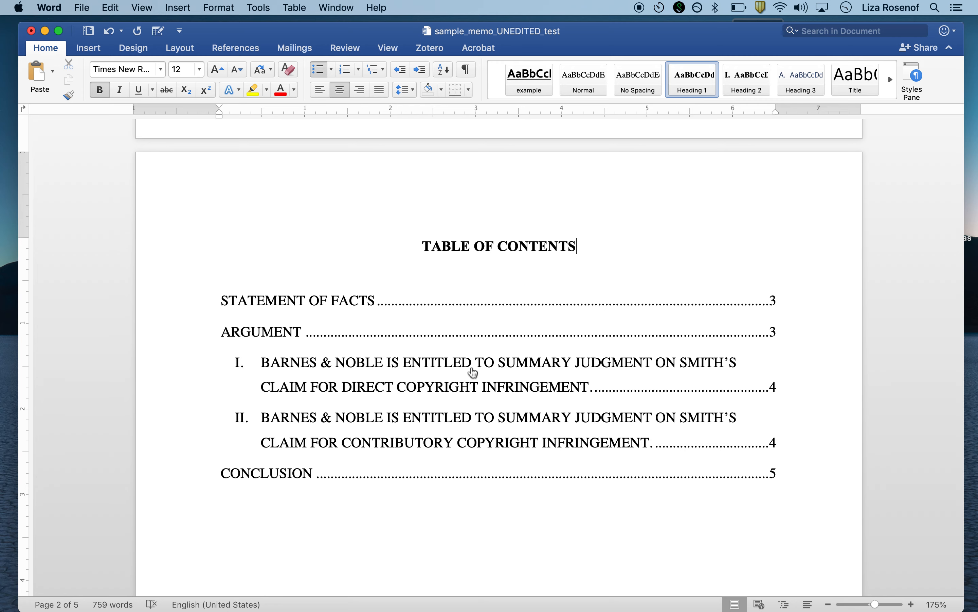
Update the entire table of contents, including its entries as well as the page numbers
right_click(474, 373)
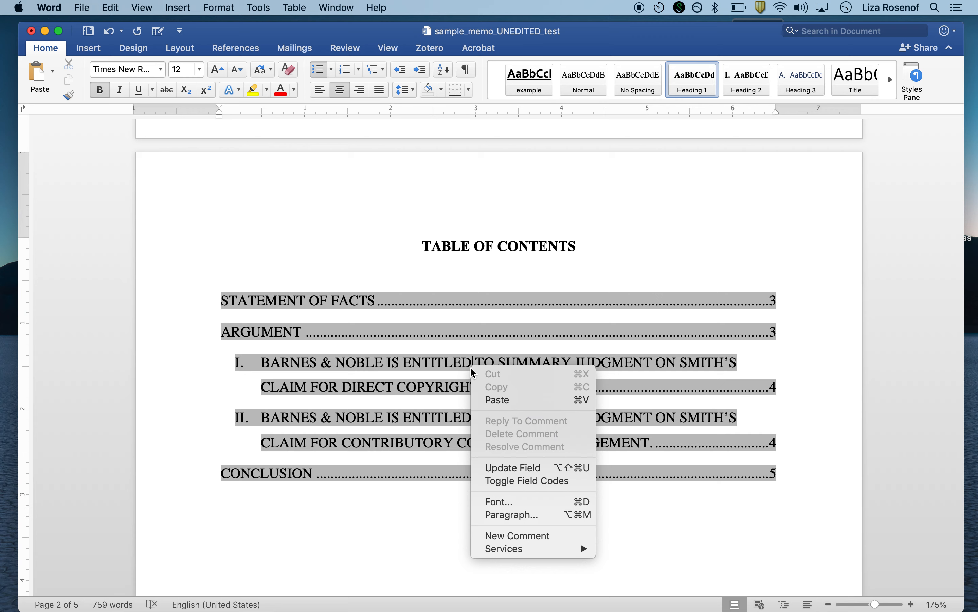
click(528, 468)
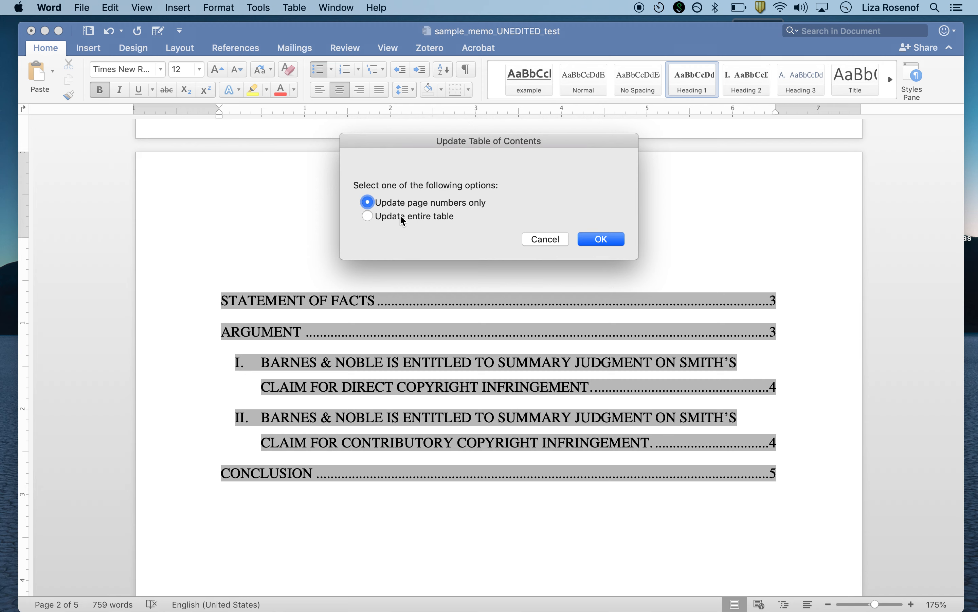
click(367, 217)
click(600, 239)
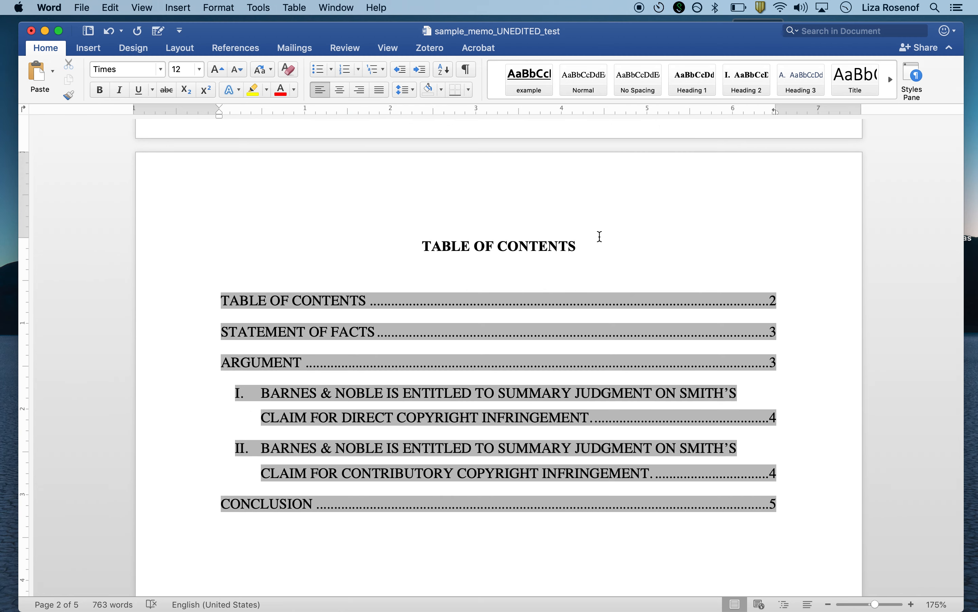